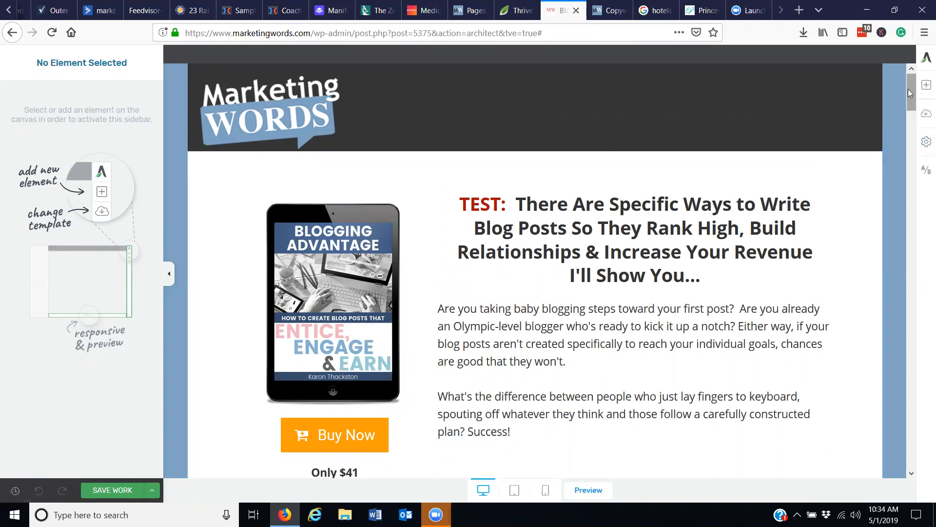
# Create a new test for the Blogging Advantage page and duplicate the control variation.
pyautogui.scroll(-10, 908, 89)
pyautogui.scroll(-15, 919, 344)
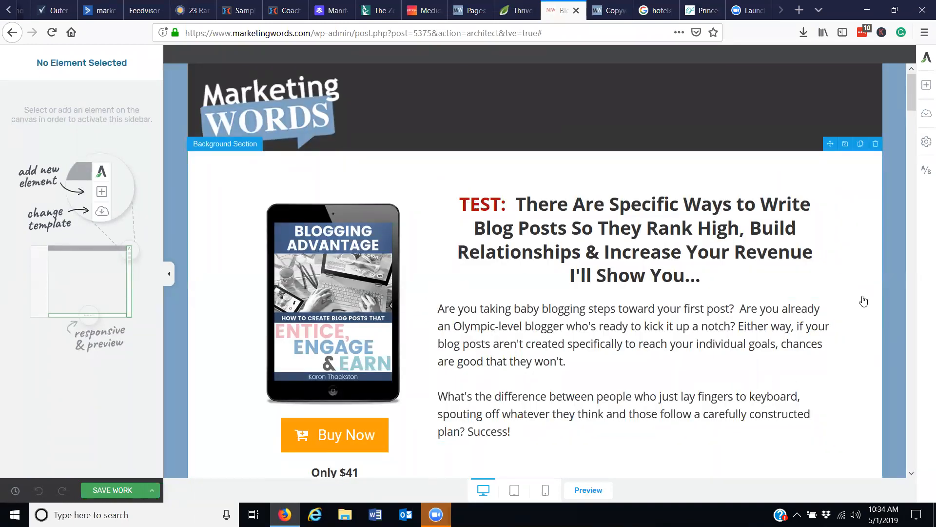
pyautogui.click(925, 177)
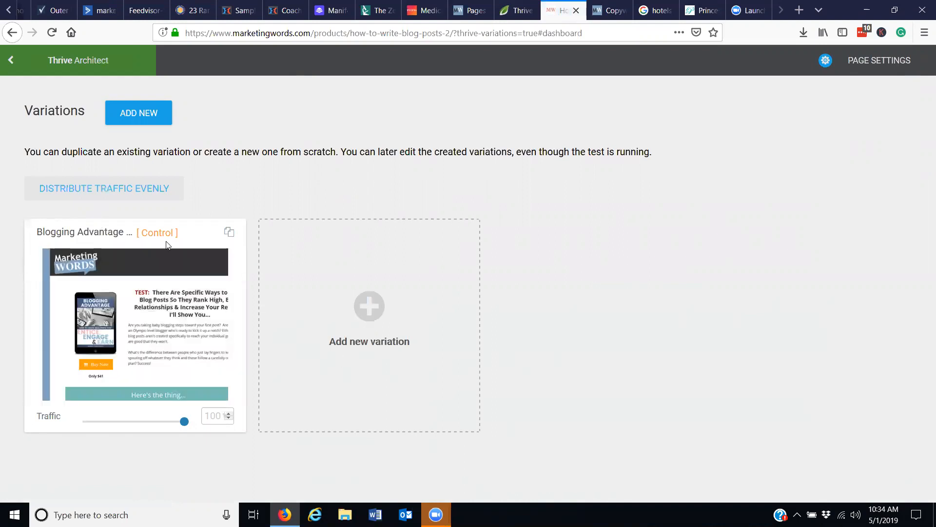
pyautogui.moveTo(188, 322)
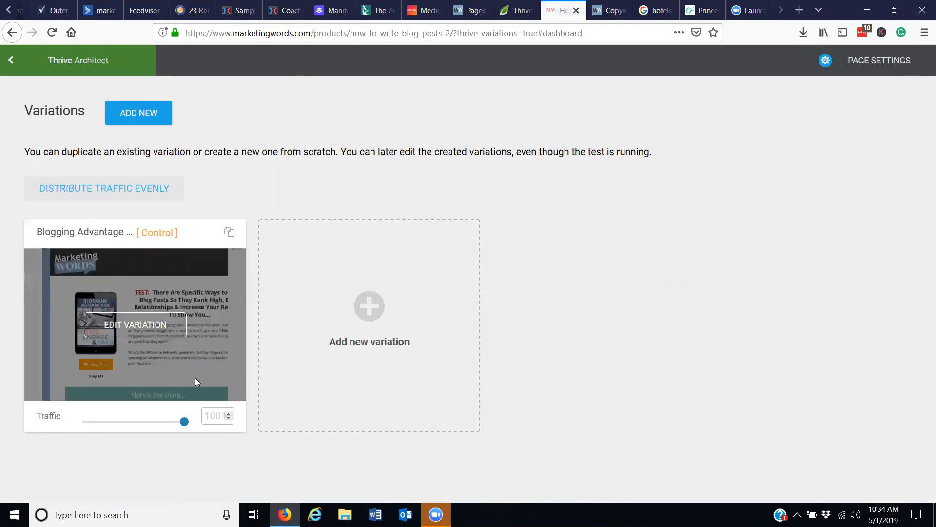
pyautogui.click(229, 233)
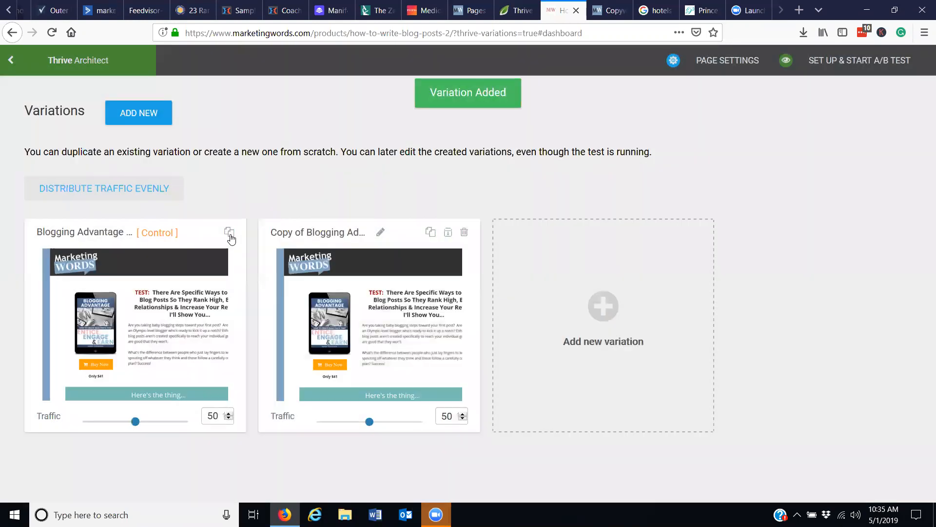
pyautogui.click(380, 233)
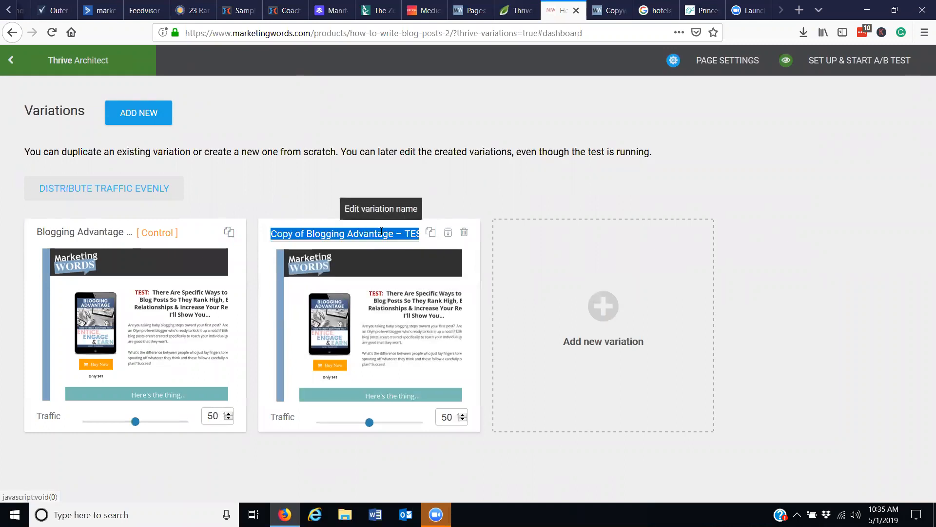
pyautogui.click(309, 234)
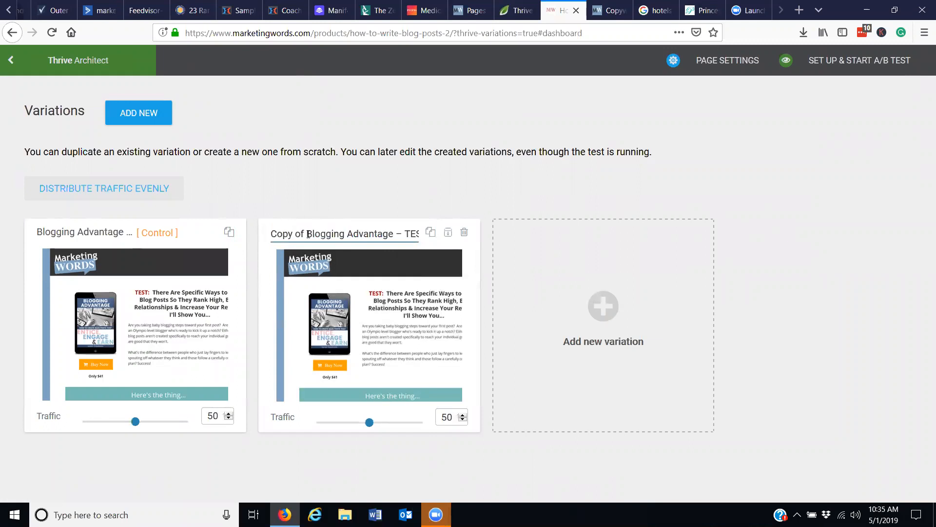
pyautogui.click(364, 202)
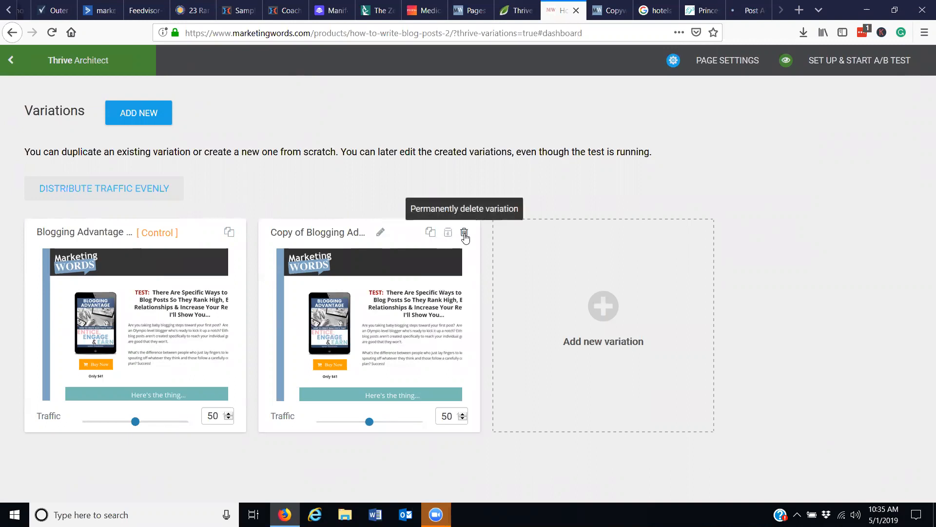
# Open the copied variation for editing and delete the "Here's the thing..." content box and the background section below it.
pyautogui.moveTo(393, 341)
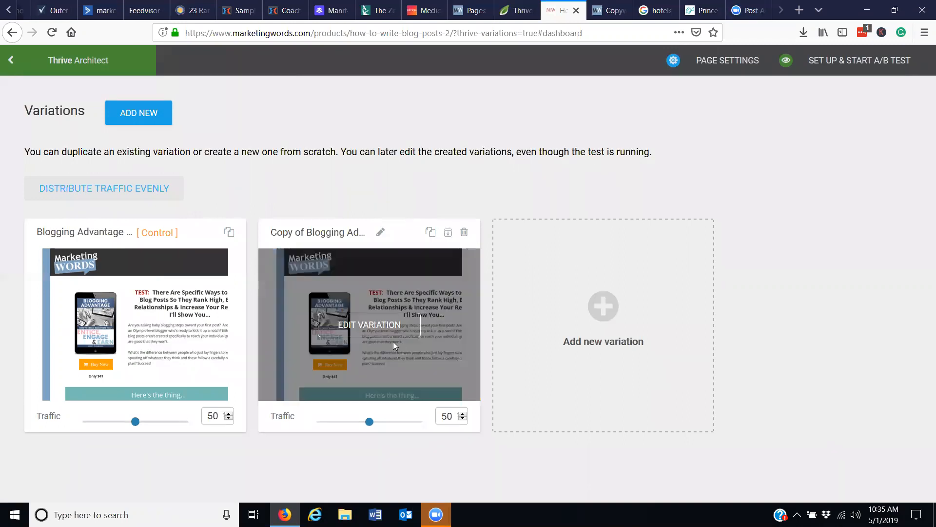
pyautogui.click(373, 324)
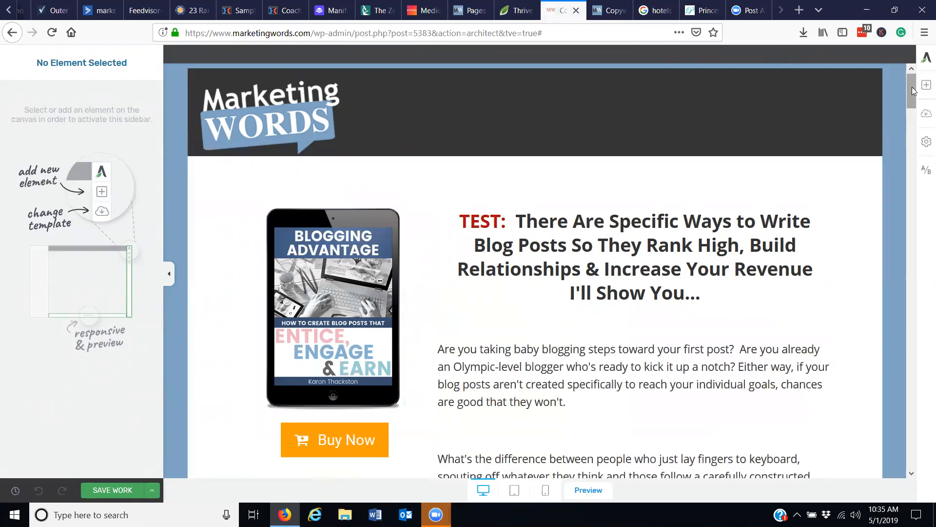
pyautogui.moveTo(909, 89); pyautogui.dragTo(921, 116)
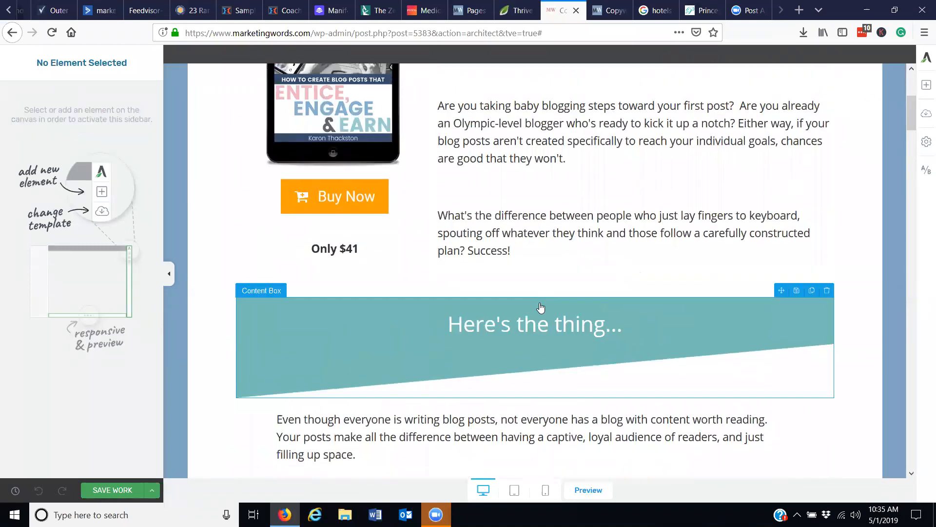
pyautogui.click(831, 292)
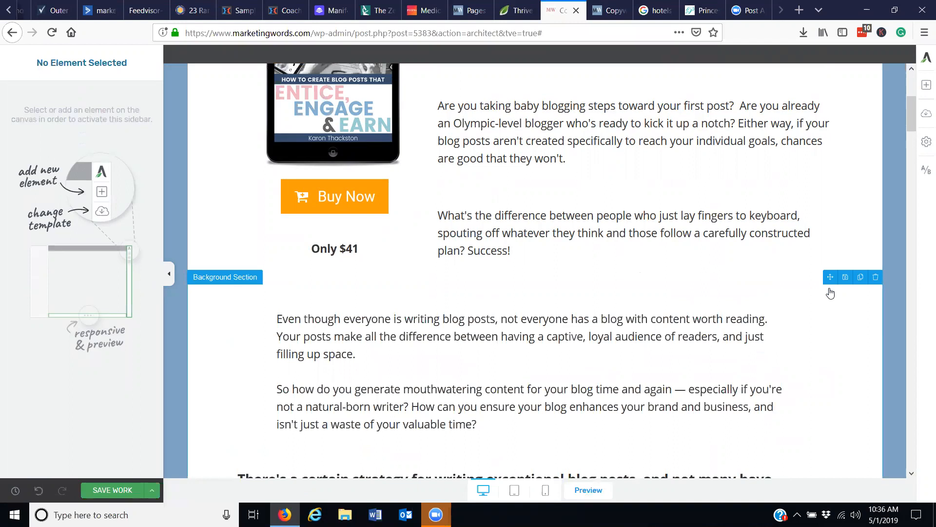
pyautogui.click(876, 278)
# Delete the "Also..." text and the content box below it that starts with "Proven tactics for using your posts".
pyautogui.scroll(-1, 915, 130)
pyautogui.moveTo(915, 131); pyautogui.dragTo(917, 171)
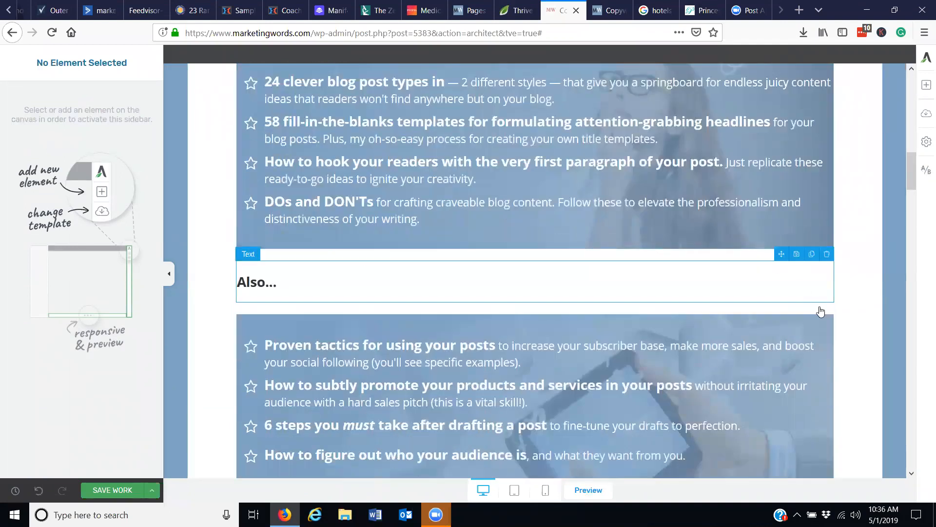
pyautogui.click(827, 255)
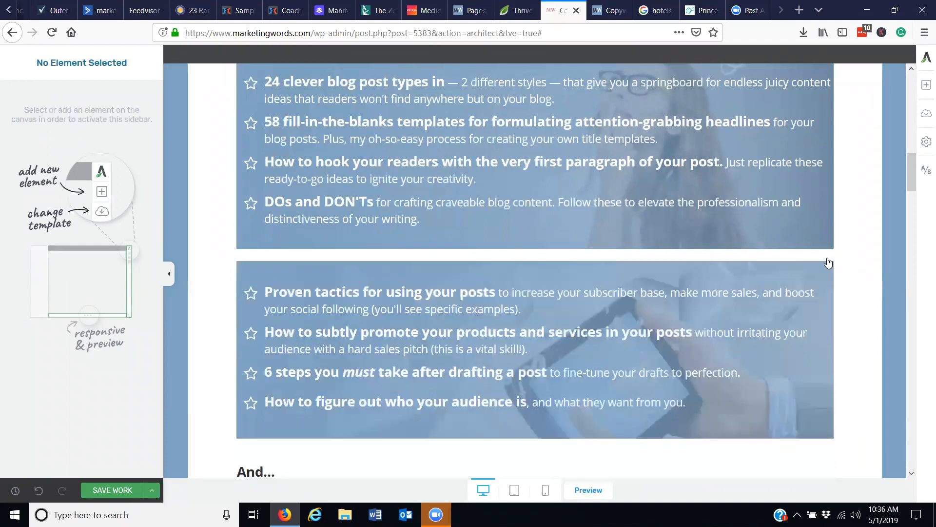
pyautogui.click(828, 255)
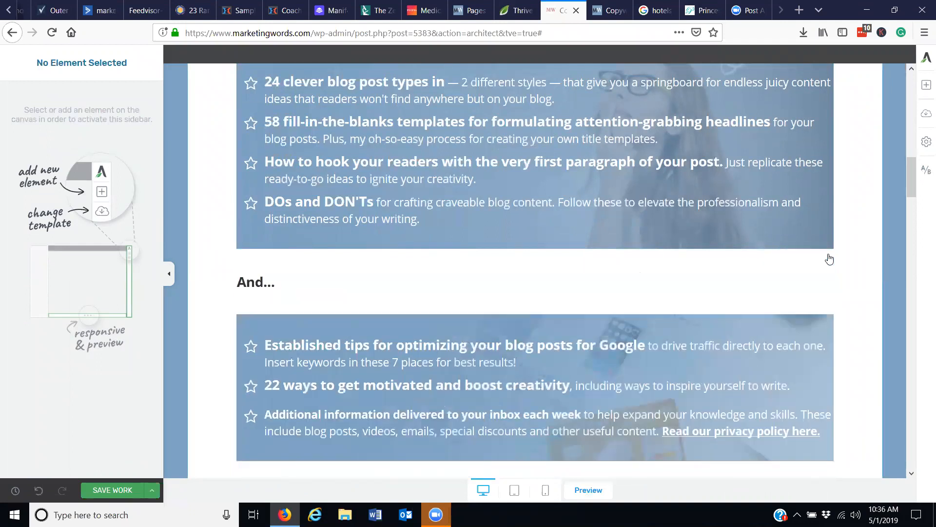
# Delete the first testimonial column under "What Bloggers Are Saying" and move the next row's first testimonial to that row's far right.
pyautogui.scroll(-15, 919, 205)
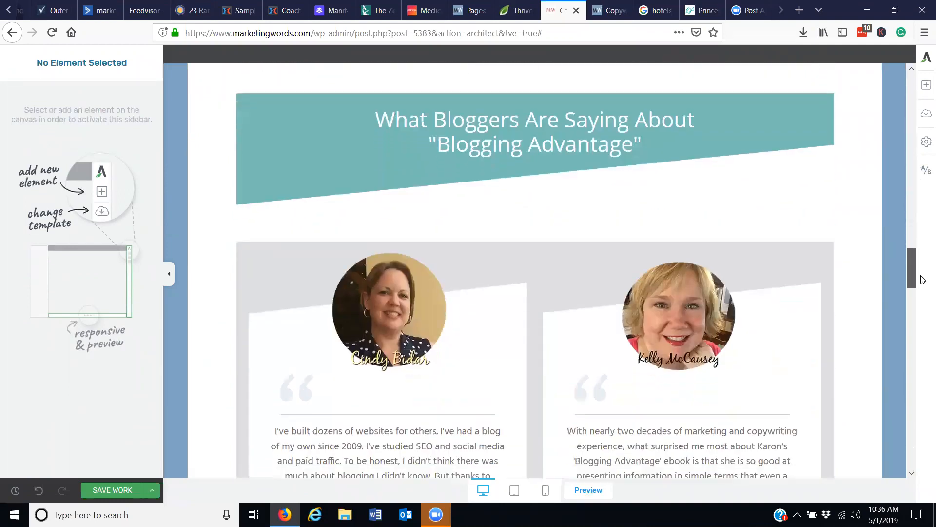
pyautogui.moveTo(923, 279)
pyautogui.mouseDown()
pyautogui.moveTo(923, 315)
pyautogui.moveTo(923, 283)
pyautogui.mouseUp()
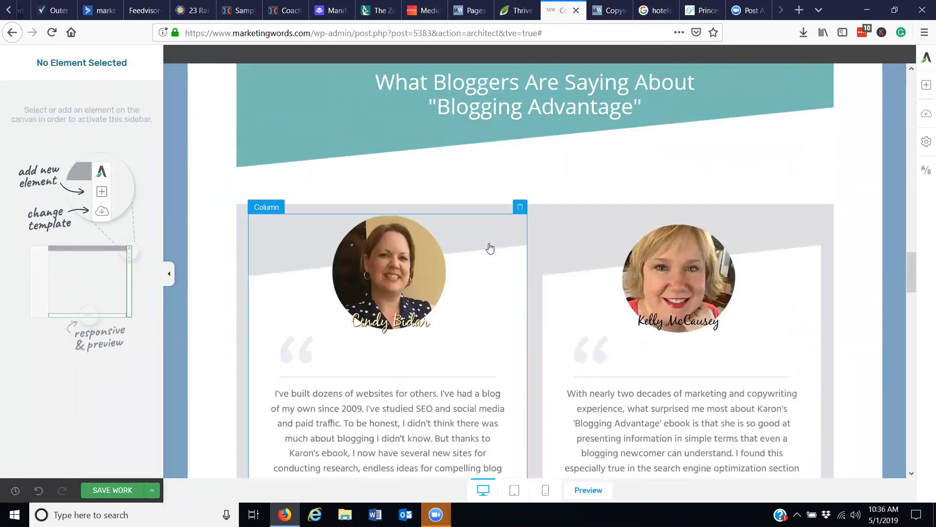
pyautogui.click(519, 208)
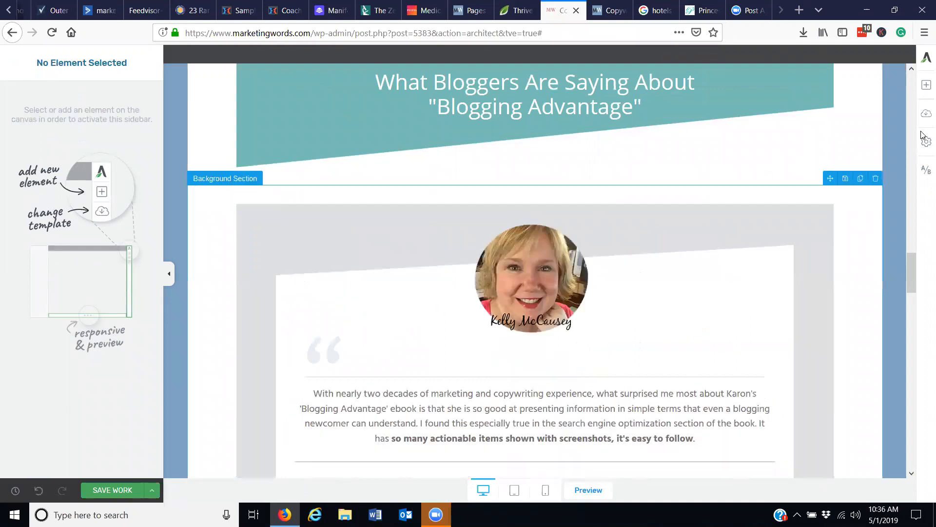
pyautogui.moveTo(909, 264); pyautogui.dragTo(912, 316)
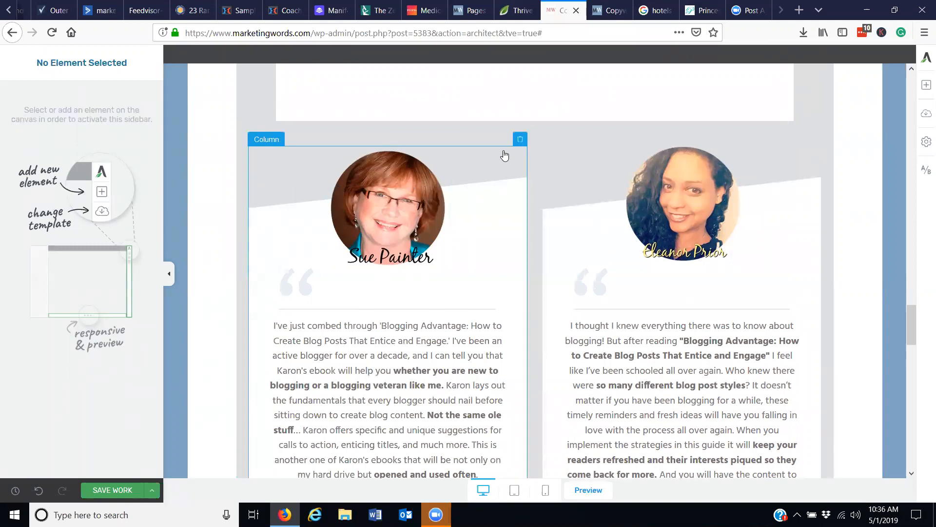
pyautogui.moveTo(474, 169)
pyautogui.mouseDown()
pyautogui.moveTo(730, 190)
pyautogui.moveTo(833, 212)
pyautogui.mouseUp()
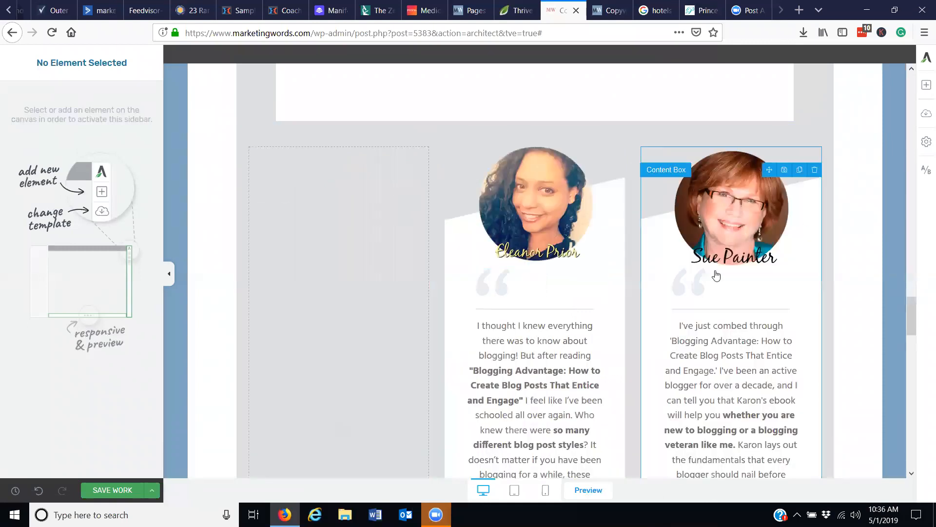
# Duplicate the Buy Now button at the page's end and move one copy between the testimonials and the author section.
pyautogui.moveTo(912, 320); pyautogui.dragTo(921, 440)
pyautogui.moveTo(537, 382)
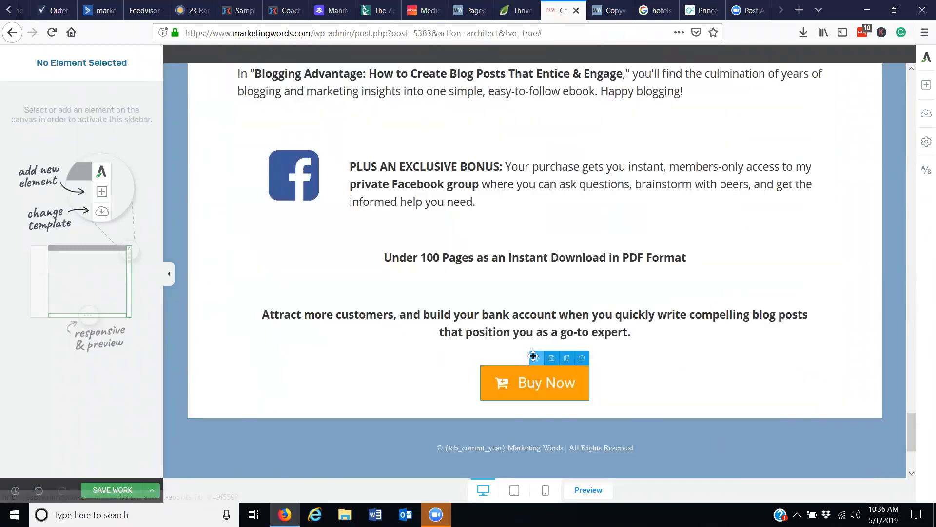
pyautogui.click(567, 358)
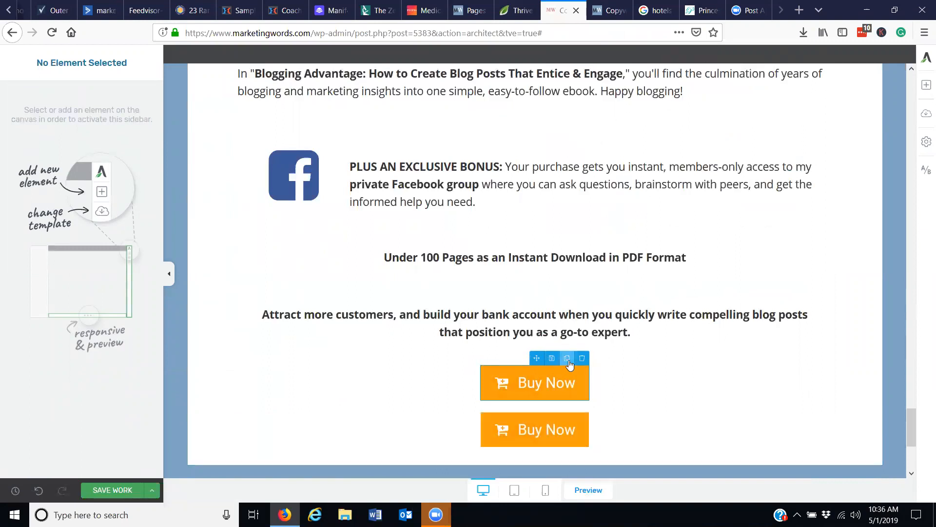
pyautogui.moveTo(532, 359); pyautogui.dragTo(537, 333)
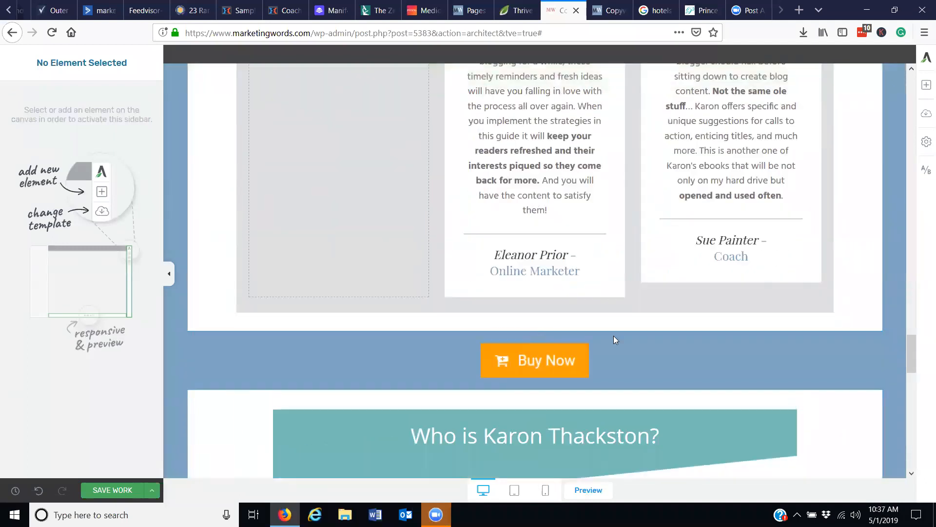
# Save the edited variation and return to the test dashboard.
pyautogui.moveTo(912, 351); pyautogui.dragTo(910, 73)
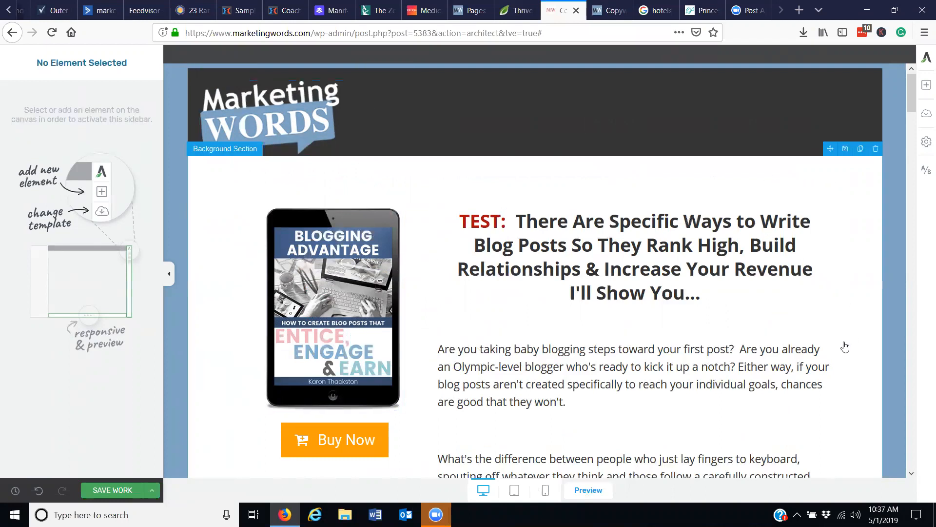
pyautogui.click(925, 174)
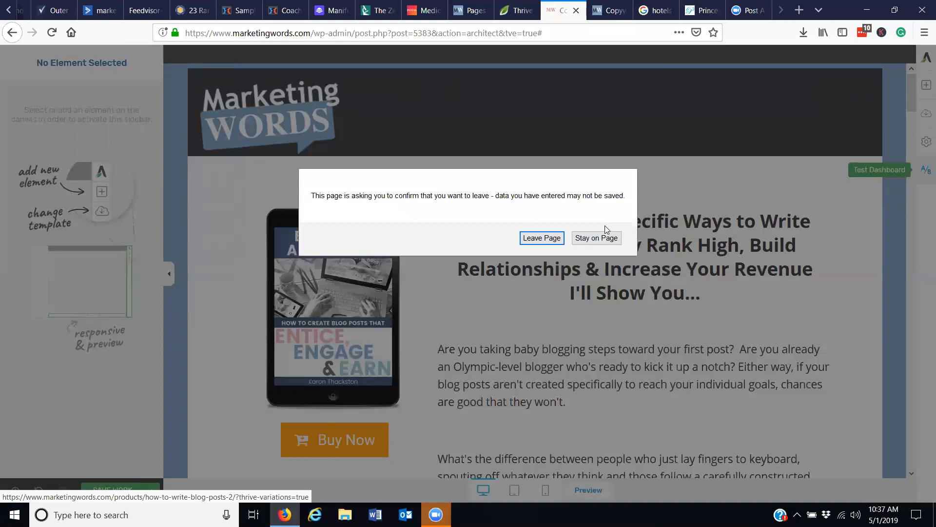
pyautogui.click(602, 237)
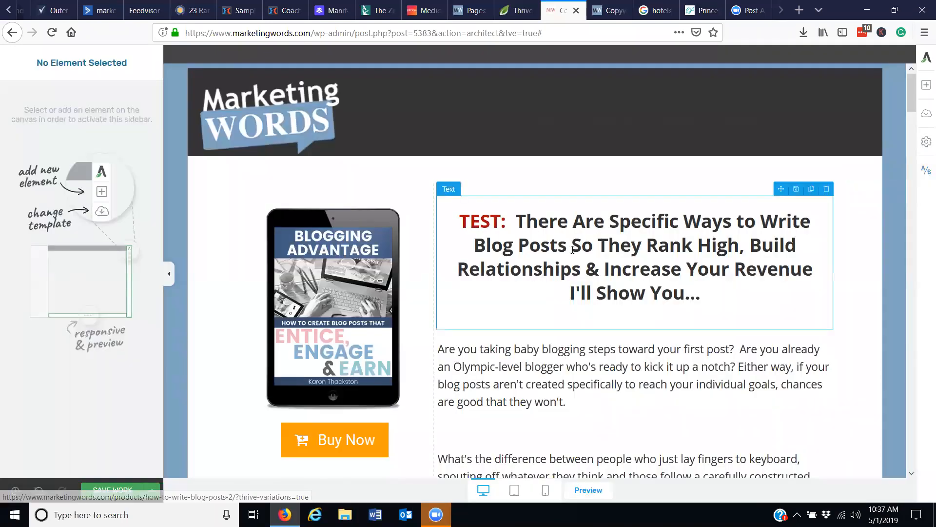
pyautogui.click(125, 490)
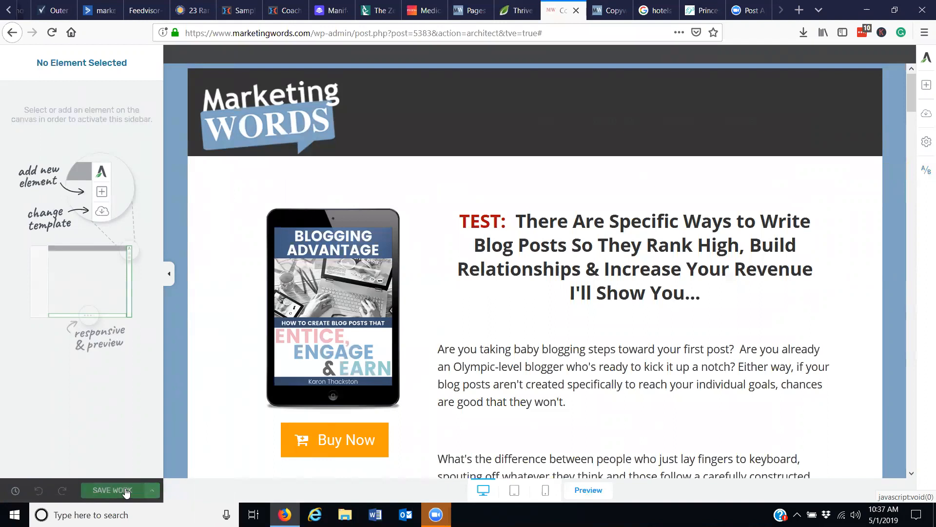
pyautogui.click(925, 174)
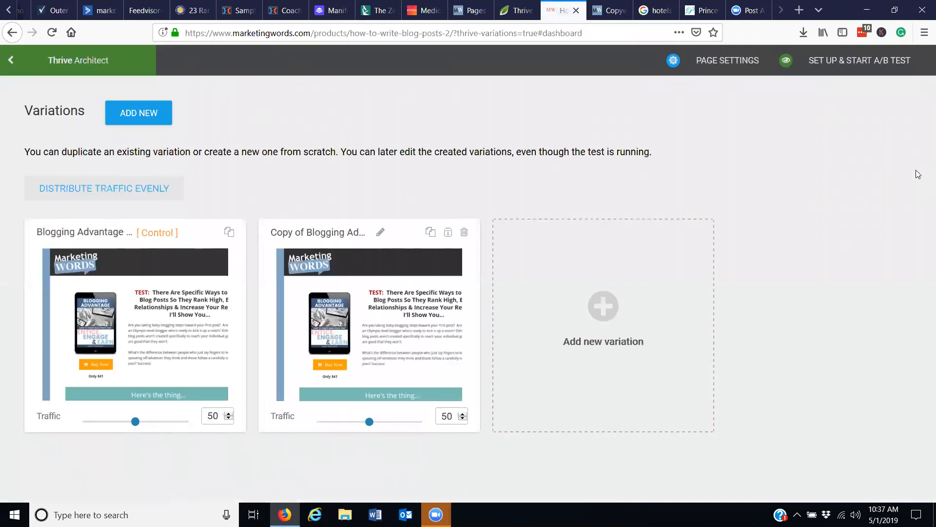
# Begin setting up the A/B test and name it "Example Blog Adv Test".
pyautogui.moveTo(200, 341)
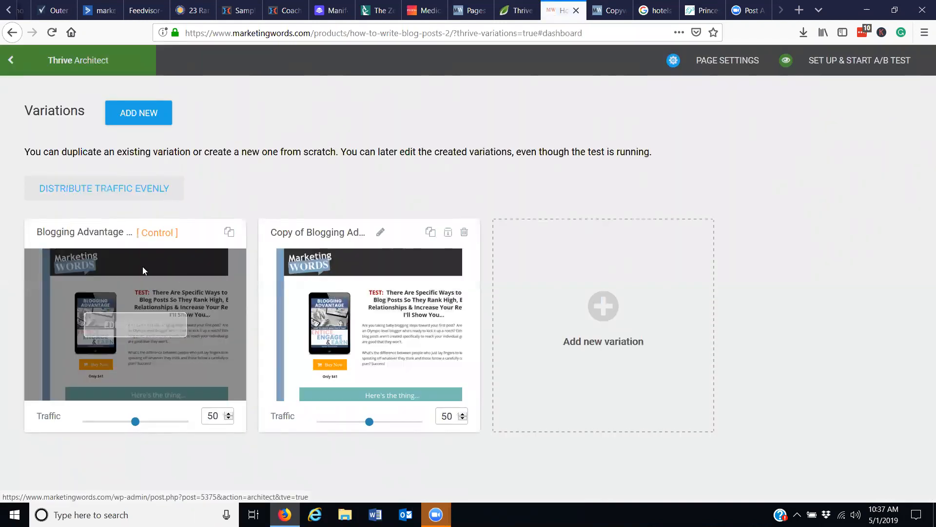
pyautogui.moveTo(427, 319)
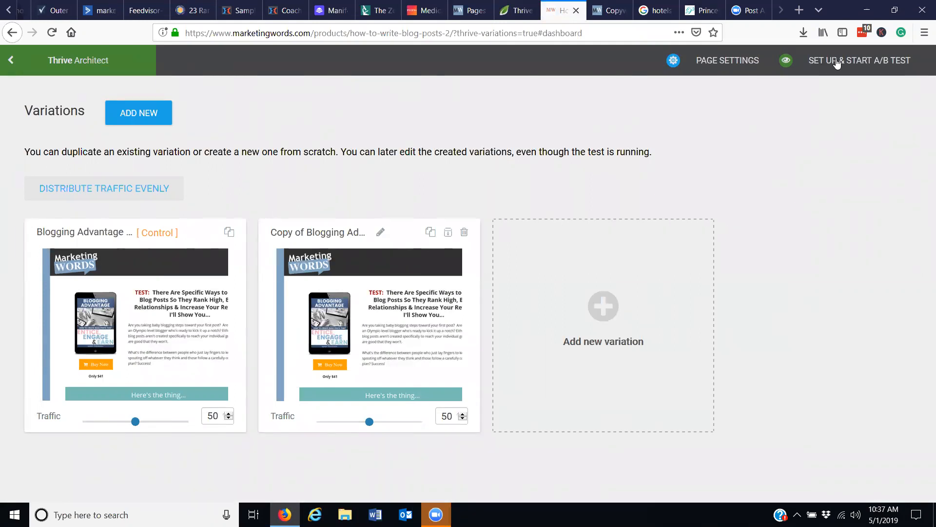
pyautogui.click(884, 63)
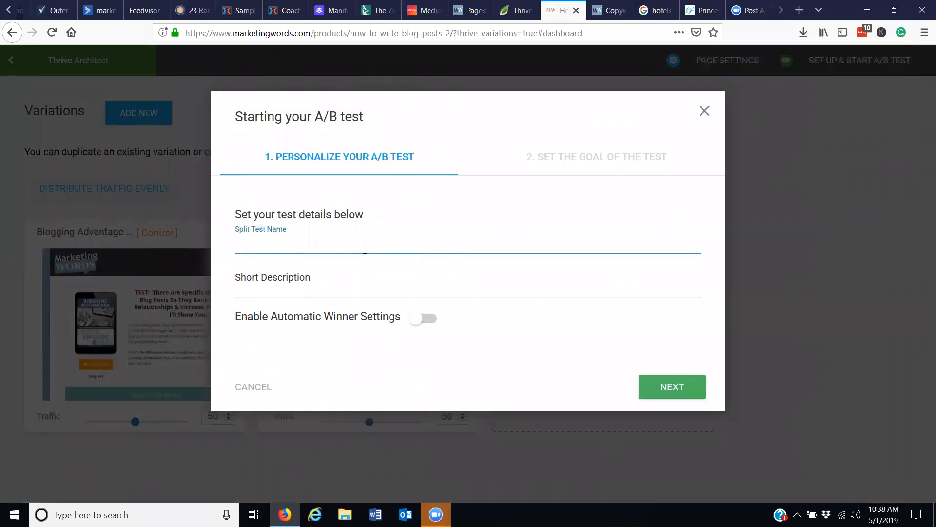
pyautogui.write('Example Blog Adv Test')
pyautogui.click(273, 279)
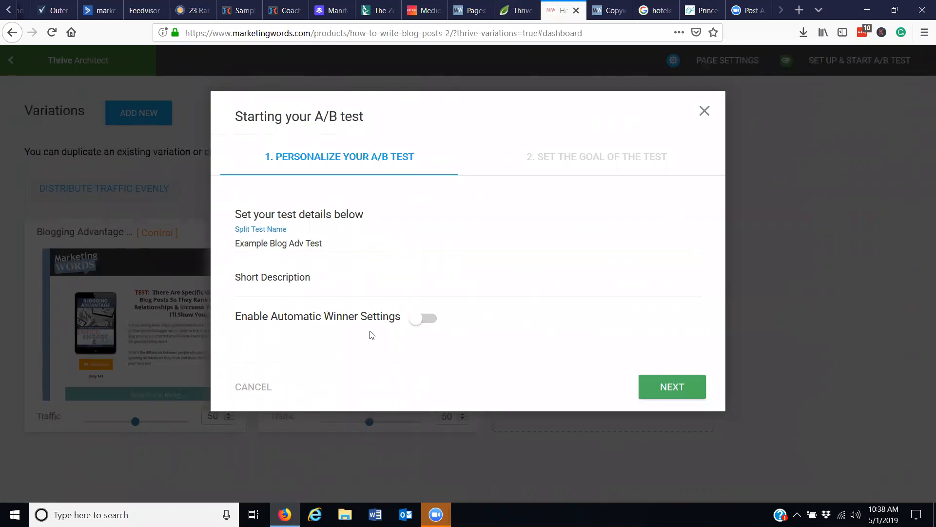
# Enable the automatic winner settings to review the winning conditions, and disable them again.
pyautogui.click(425, 322)
pyautogui.moveTo(722, 266); pyautogui.dragTo(732, 304)
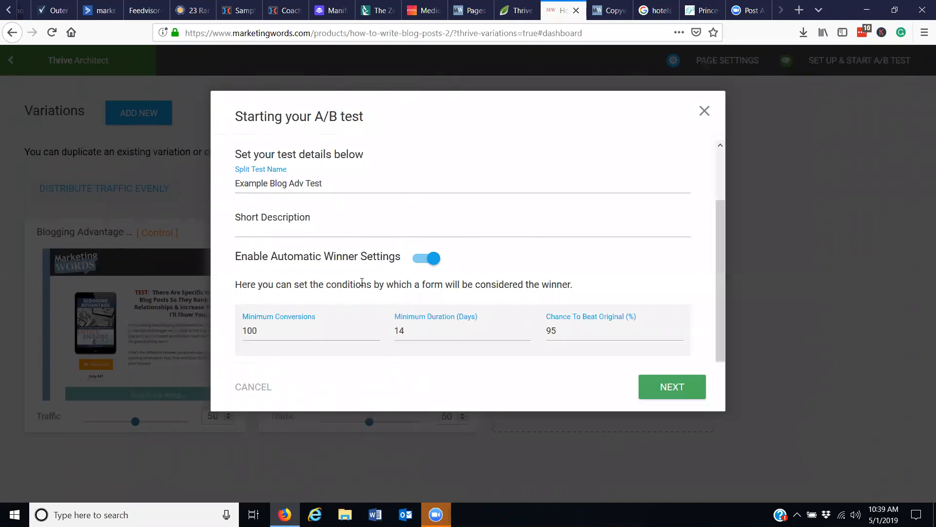
pyautogui.click(422, 260)
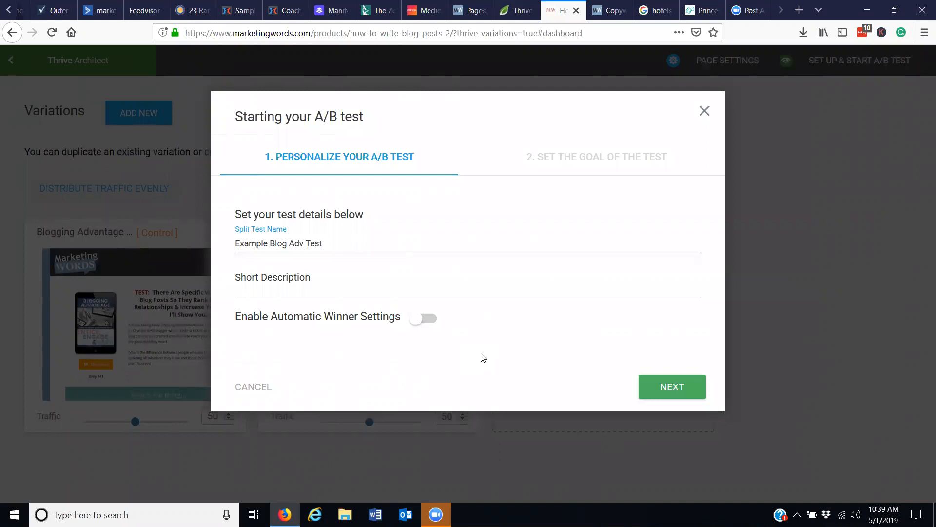
# Proceed to the test's goal settings and choose Visit Goal Page as the goal.
pyautogui.click(671, 388)
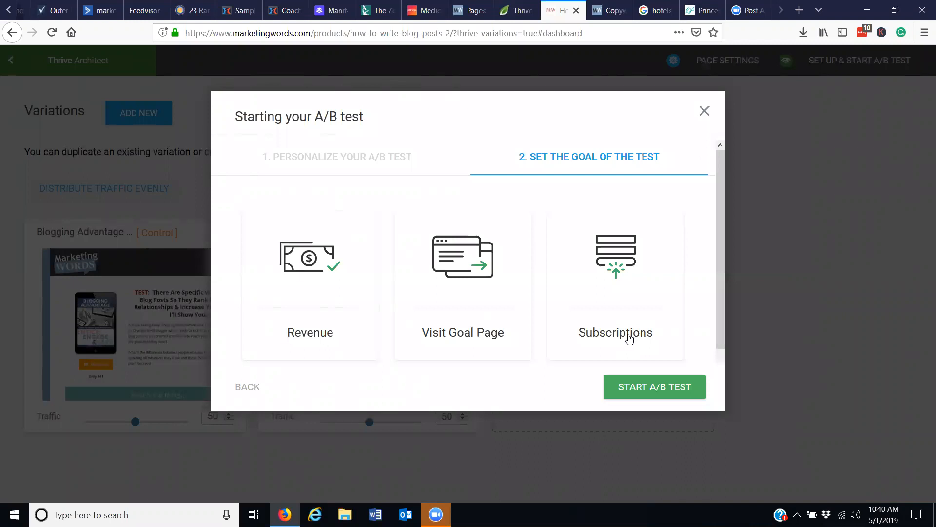
pyautogui.click(458, 335)
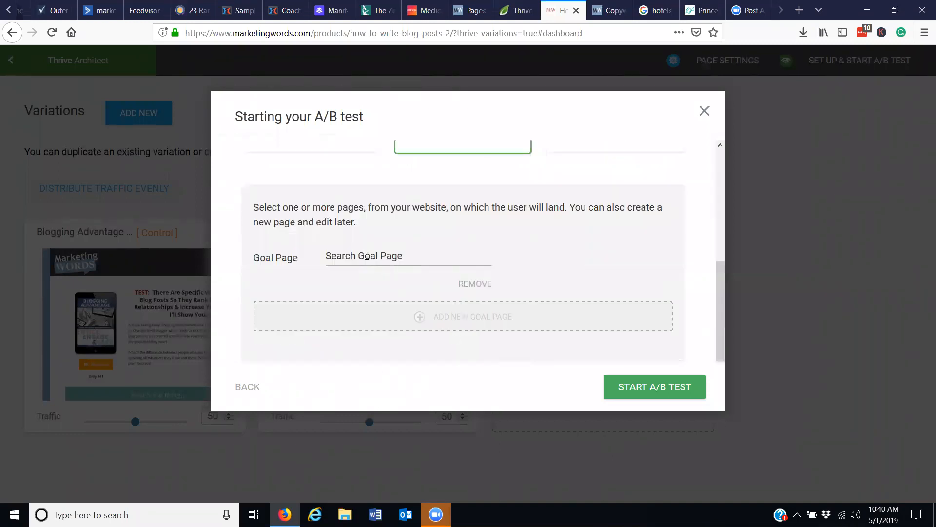
# Try to set the goal page by entering marketingwords.com/thanks, and clear the entry.
pyautogui.click(367, 255)
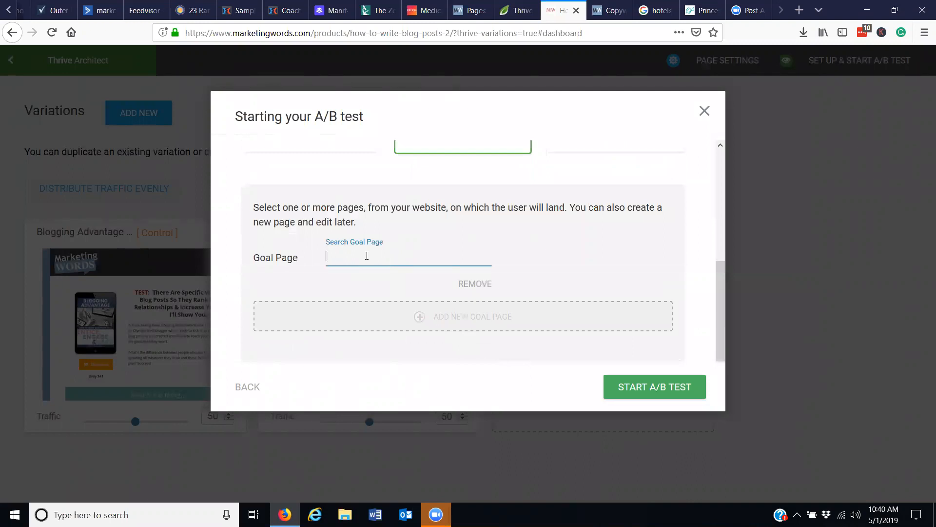
pyautogui.write('marketingwords.com/thanks')
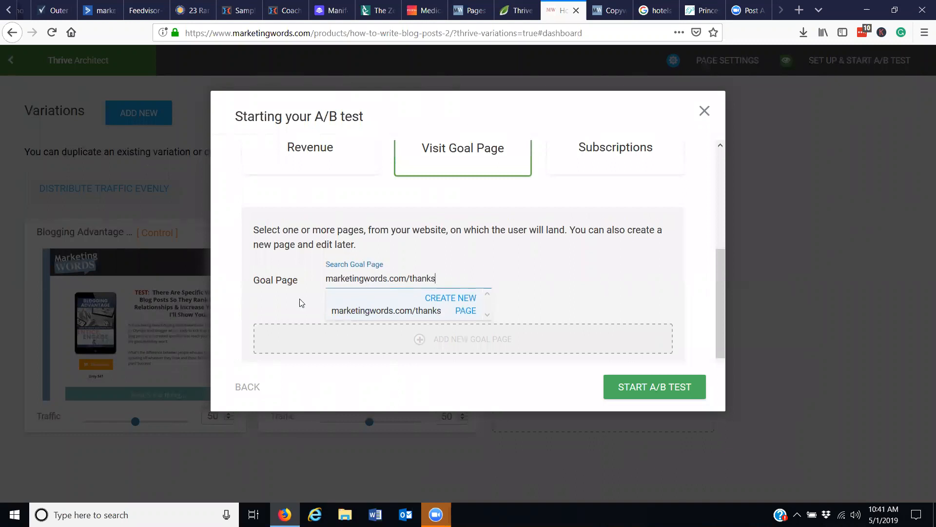
pyautogui.moveTo(443, 277); pyautogui.dragTo(317, 281)
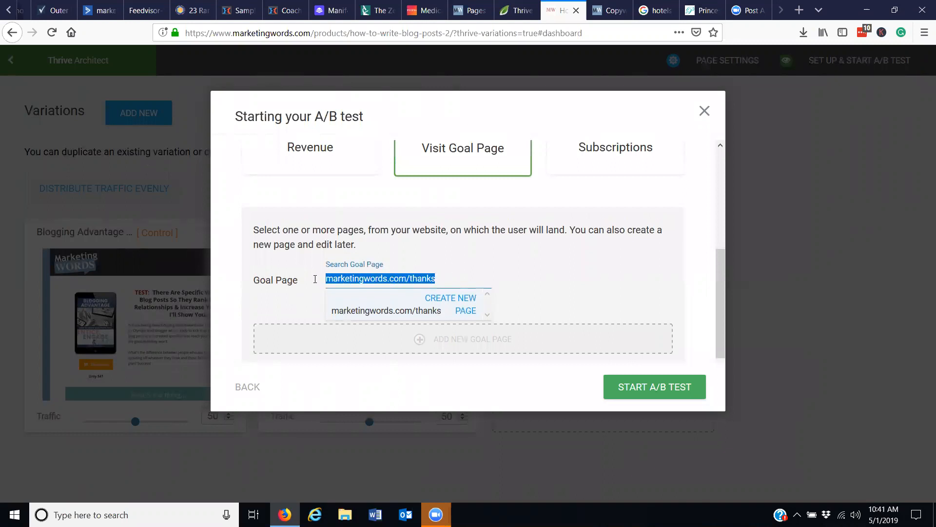
pyautogui.press('BackSpace')
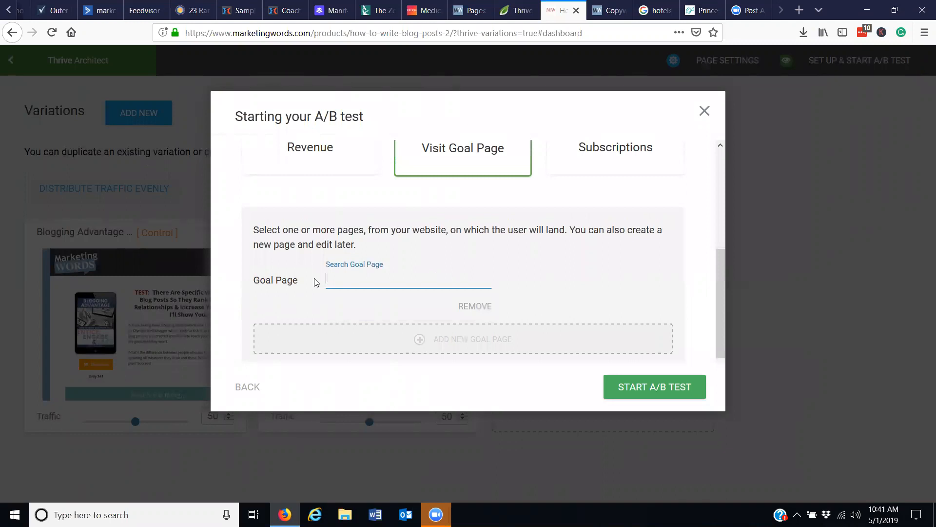
# Search the goal pages for "blogging adv", choose Blog Tune Up – VAVS as the goal page, and start the A/B test.
pyautogui.write('c')
pyautogui.press('BackSpace')
pyautogui.write('blogging adv')
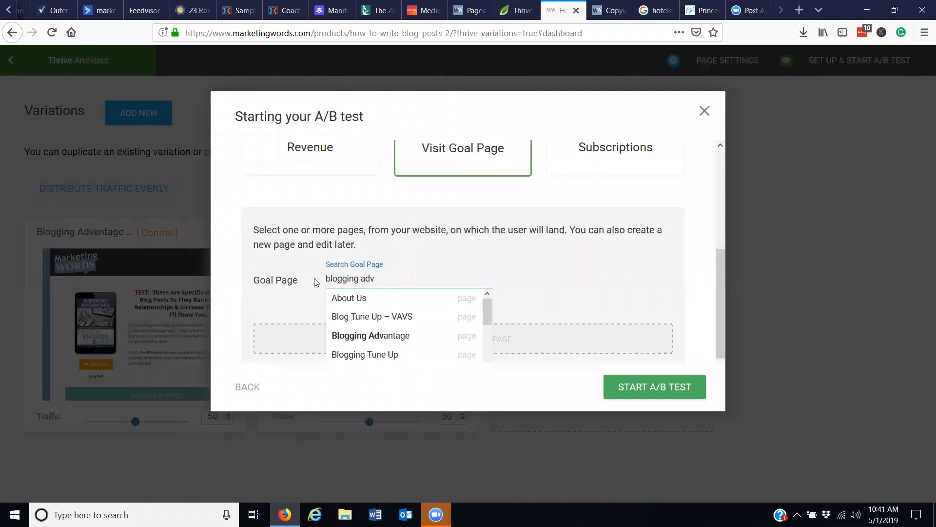
pyautogui.moveTo(488, 304)
pyautogui.mouseDown()
pyautogui.moveTo(488, 363)
pyautogui.moveTo(490, 309)
pyautogui.mouseUp()
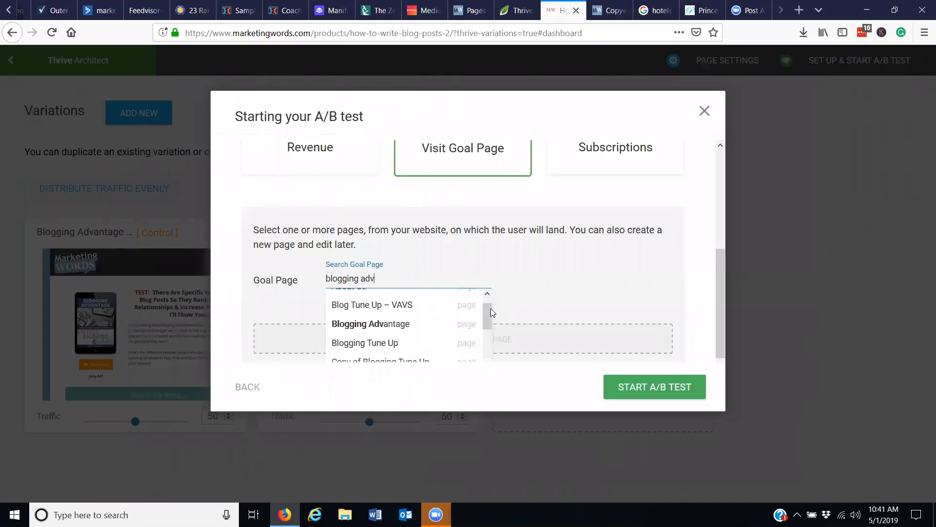
pyautogui.click(398, 304)
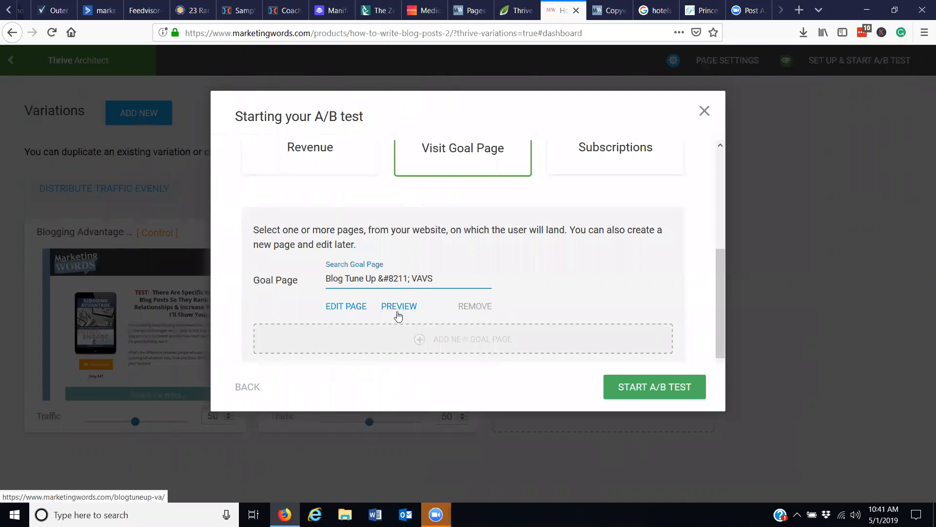
pyautogui.click(652, 393)
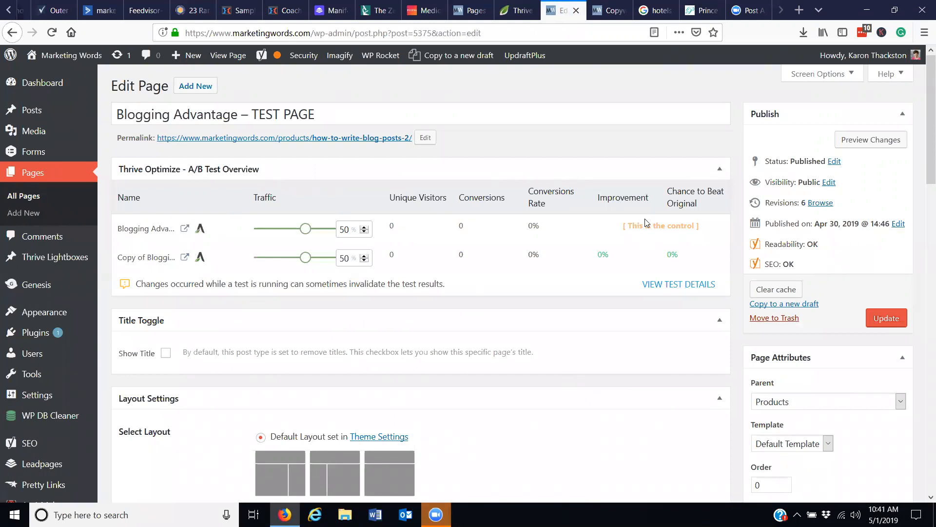
# Look over the live Copywriting Advantage page and open its test details to review the variation results.
pyautogui.click(599, 12)
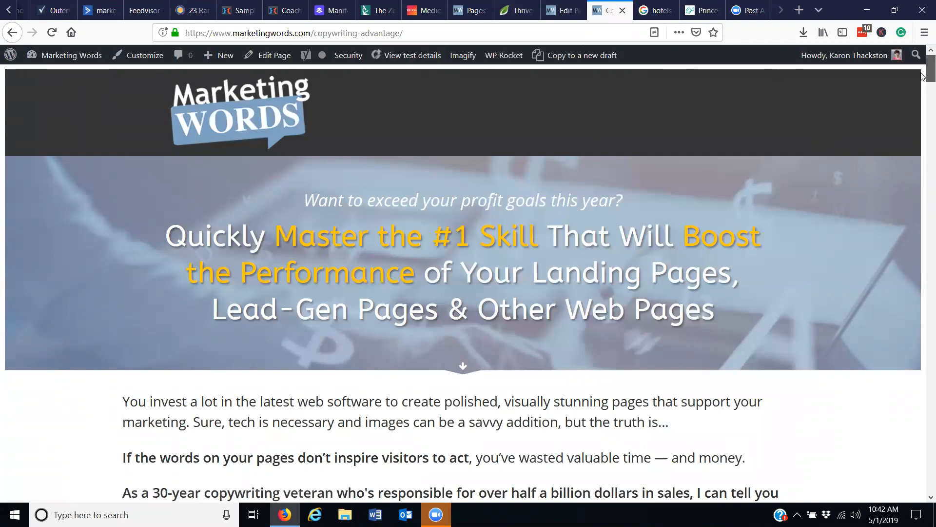
pyautogui.scroll(-3, 923, 79)
pyautogui.moveTo(923, 88); pyautogui.dragTo(923, 150)
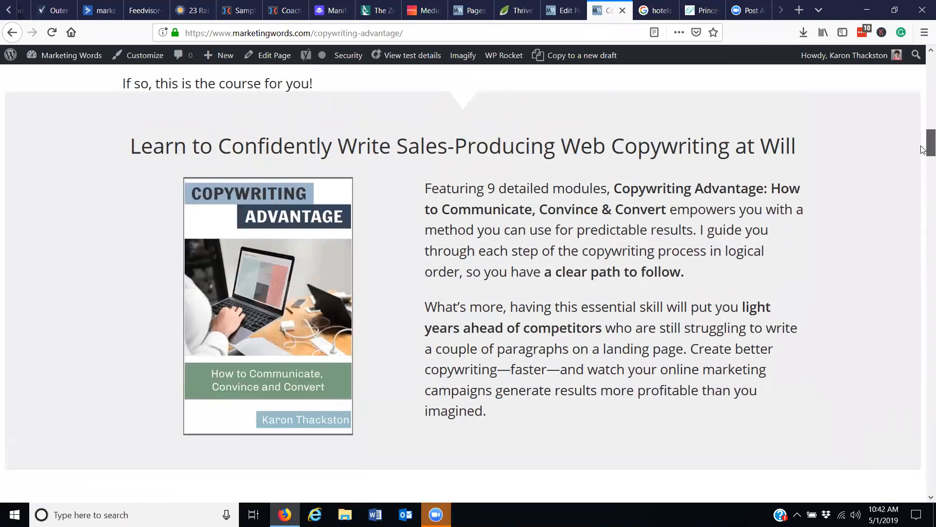
pyautogui.moveTo(923, 150); pyautogui.dragTo(923, 82)
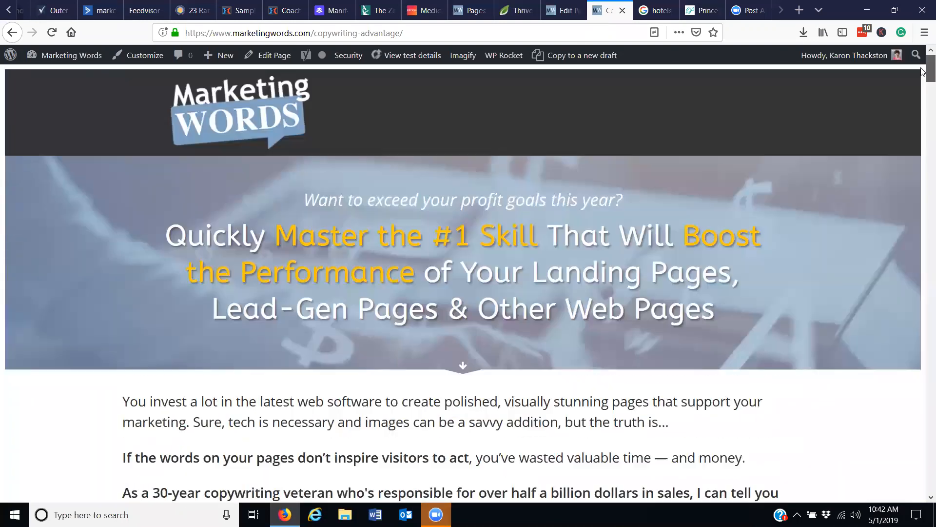
pyautogui.click(414, 57)
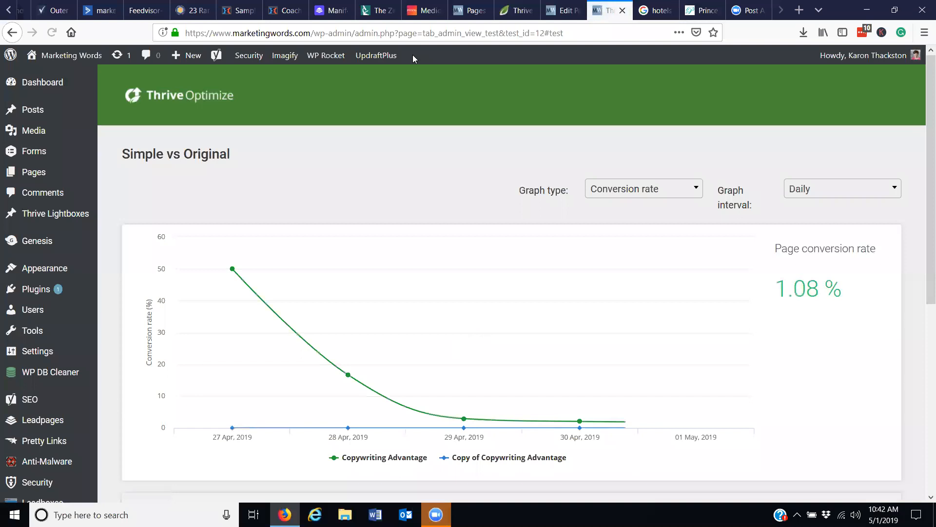
pyautogui.moveTo(923, 166); pyautogui.dragTo(923, 317)
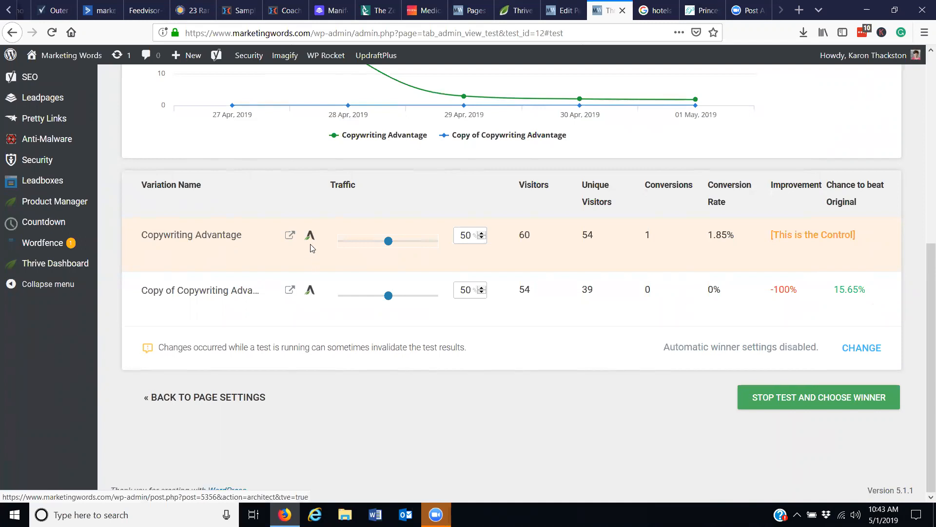
# Open the Copy of Copywriting Advantage variation in Architect and retype the "o" of "to" in the "Learn to Confidently Write" heading.
pyautogui.click(311, 292)
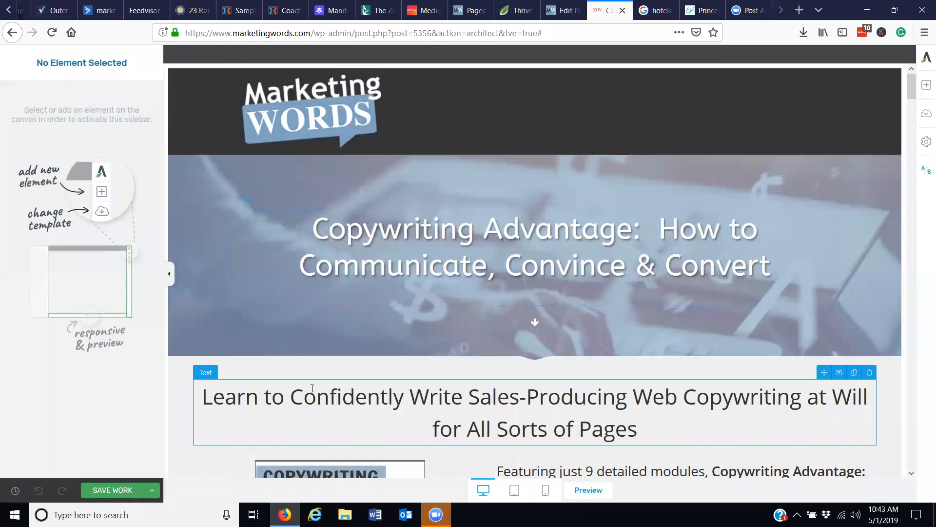
pyautogui.click(281, 398)
pyautogui.press('Delete')
pyautogui.press('Delete')
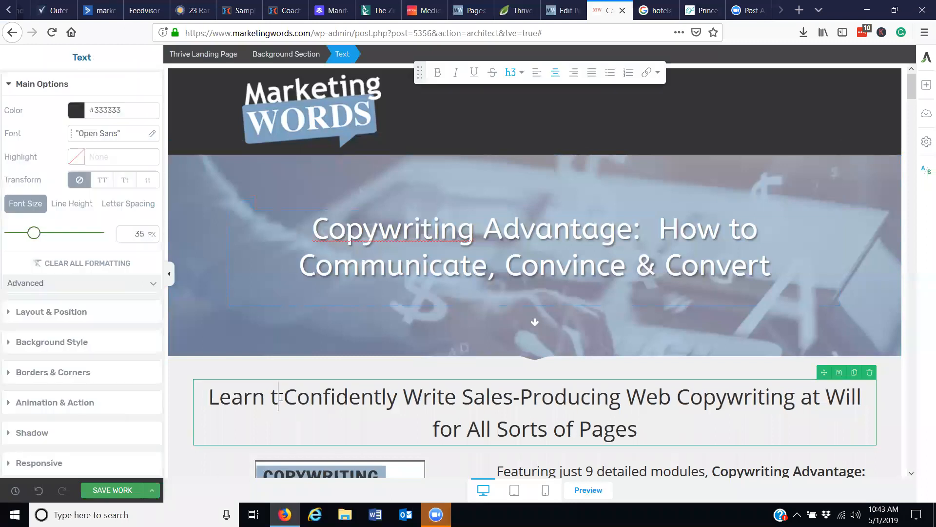
pyautogui.write('o')
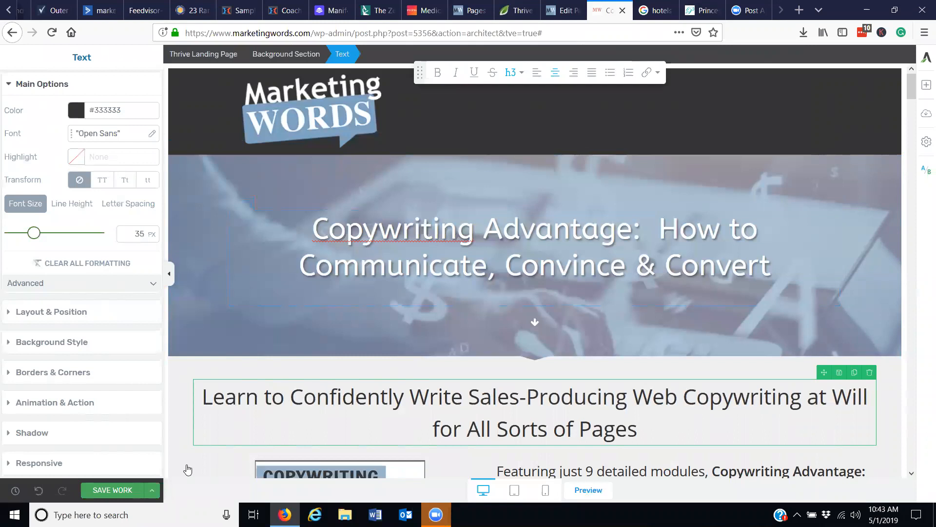
# Save the variation and update the running test with the reset of current test stats turned off.
pyautogui.click(103, 490)
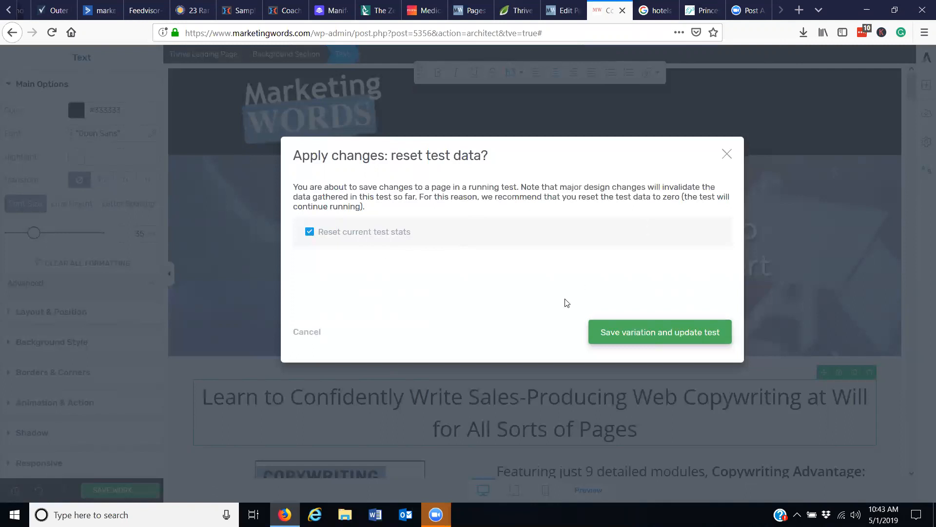
pyautogui.click(310, 232)
pyautogui.click(680, 333)
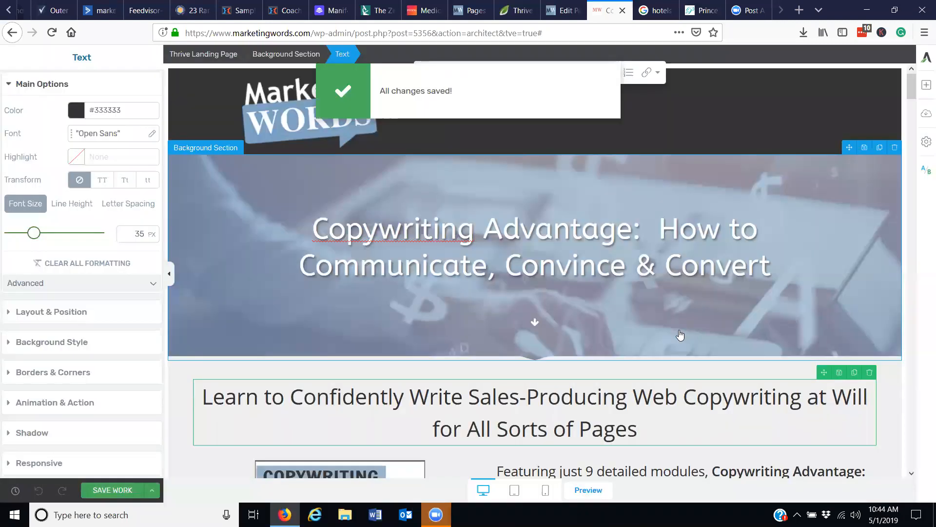
# Return to the Simple vs Original test details and review the conversion rate graph and variation results.
pyautogui.click(10, 33)
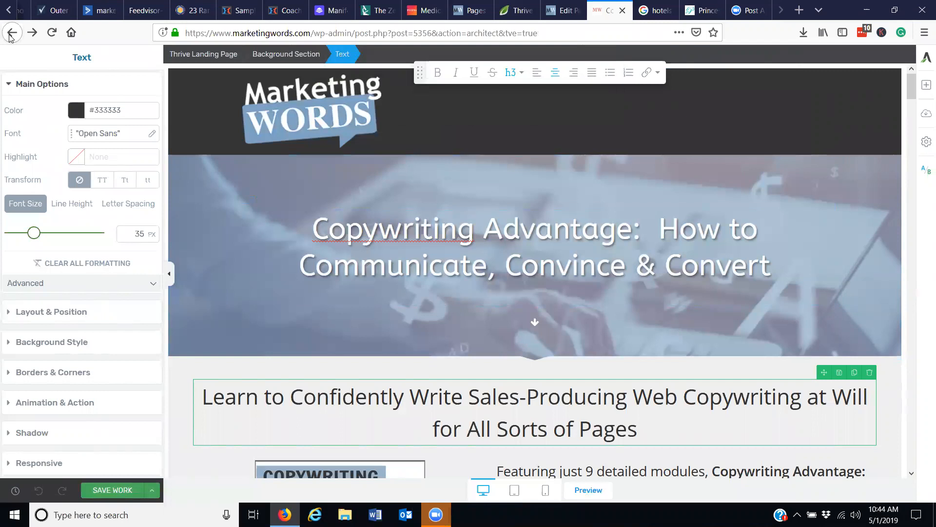
pyautogui.click(11, 34)
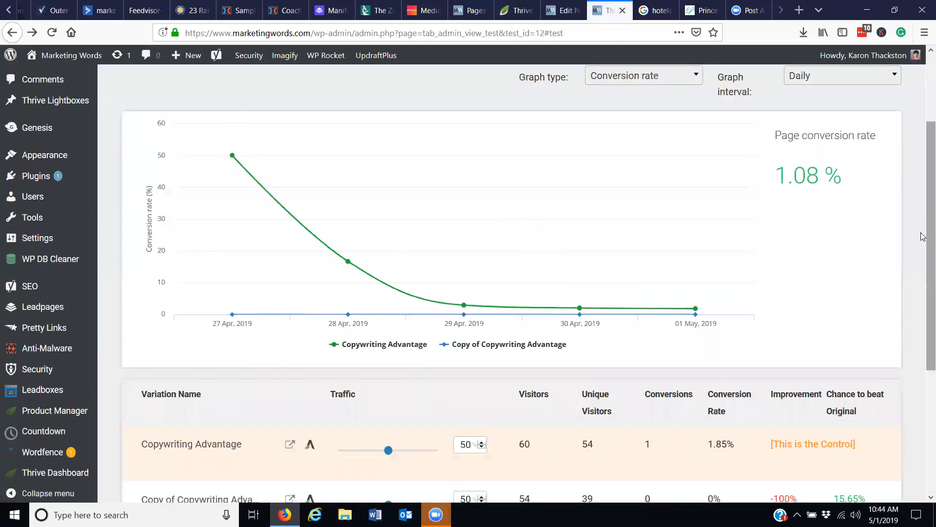
pyautogui.moveTo(927, 236); pyautogui.dragTo(927, 355)
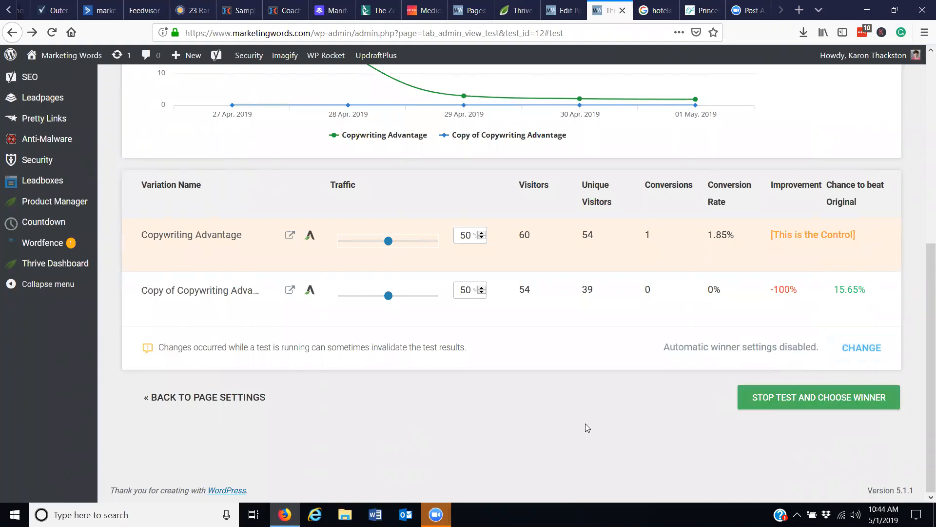
pyautogui.moveTo(929, 326); pyautogui.dragTo(926, 109)
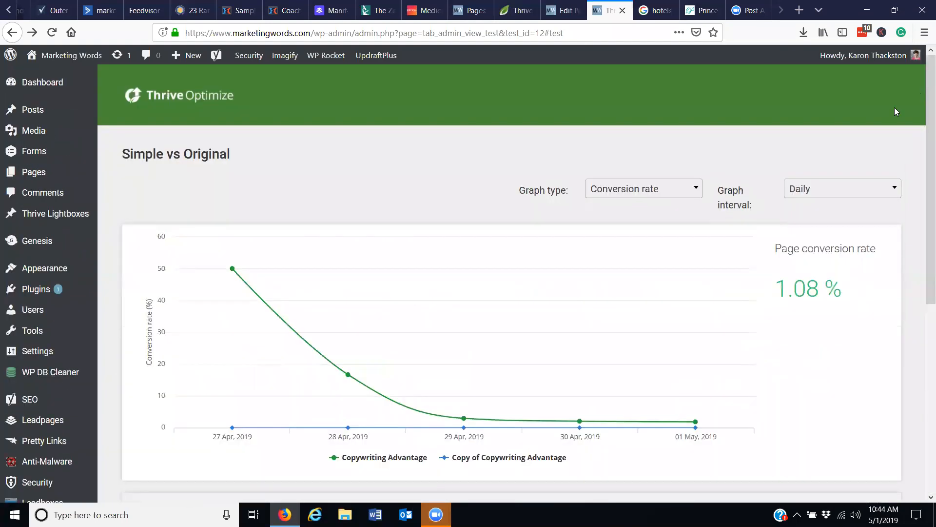